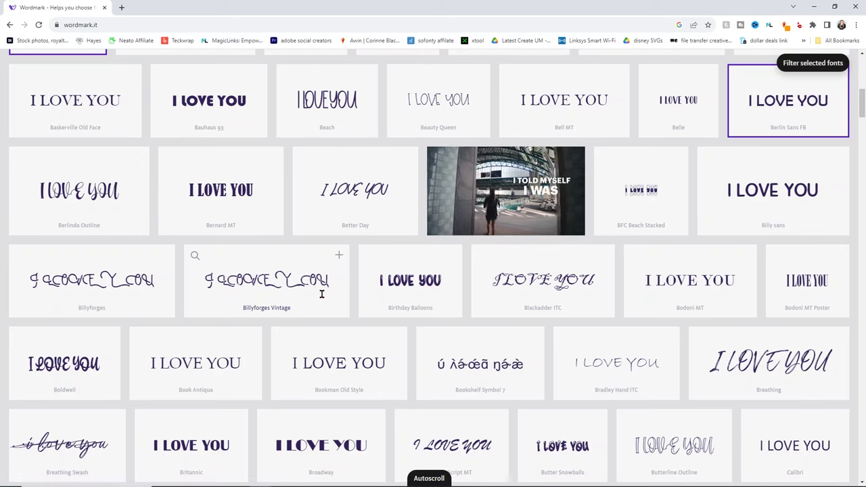
Browse the "I LOVE YOU" previews of the installed fonts for sketched or hatched lettering styles
{"action": "scroll", "coordinate": [270, 298], "scroll_direction": "down", "scroll_amount": 2}
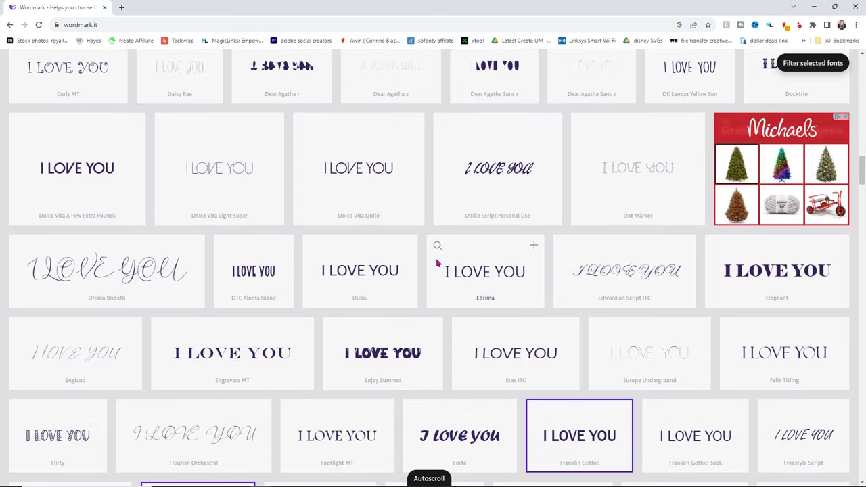
{"action": "scroll", "coordinate": [436, 264], "scroll_direction": "up", "scroll_amount": 3}
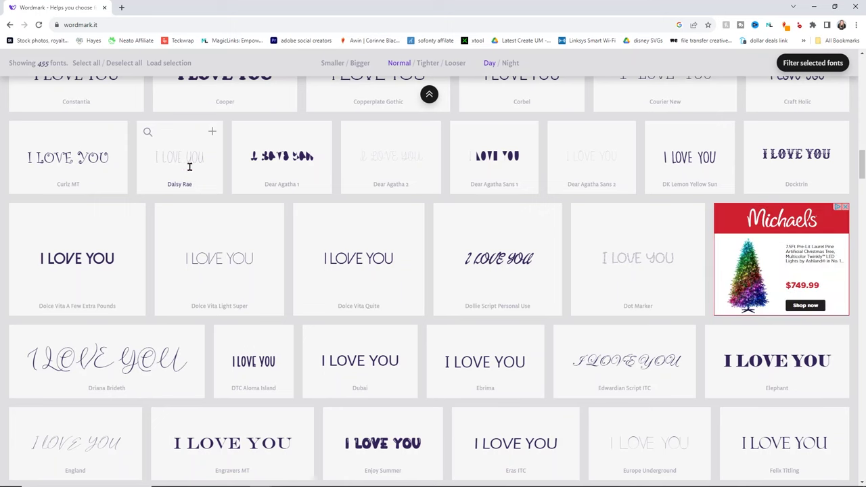
{"action": "scroll", "coordinate": [570, 188], "scroll_direction": "down", "scroll_amount": 5}
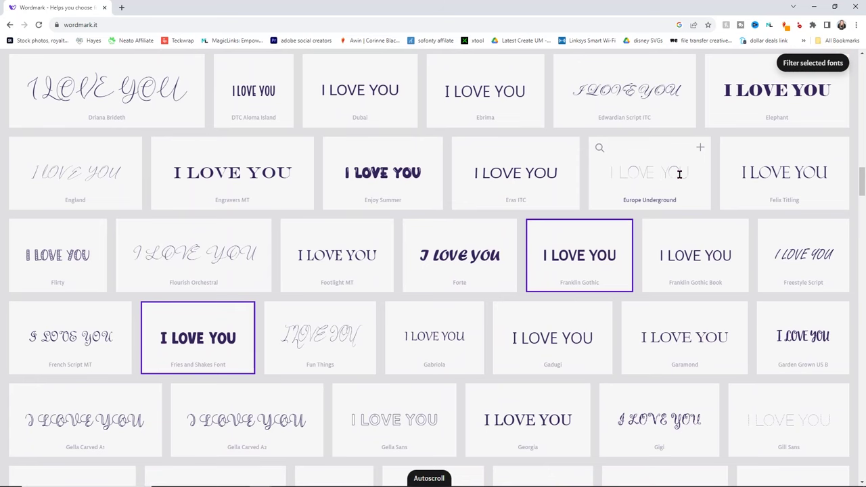
{"action": "scroll", "coordinate": [415, 194], "scroll_direction": "down", "scroll_amount": 2}
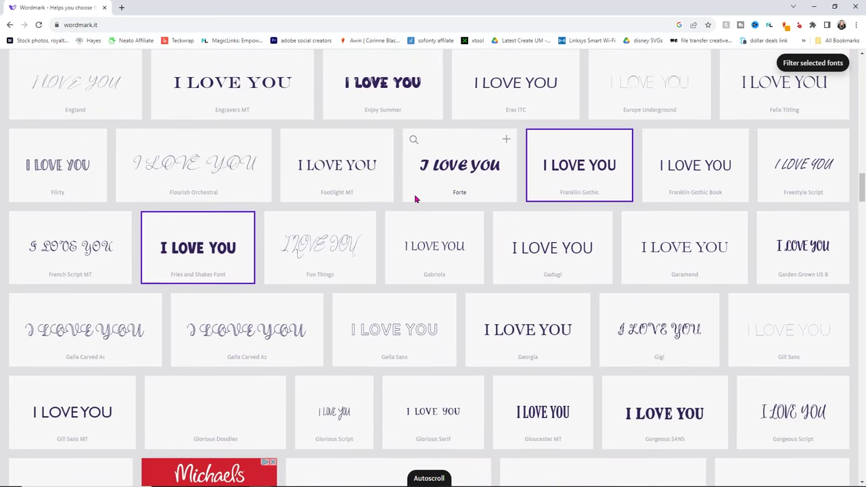
{"action": "scroll", "coordinate": [415, 196], "scroll_direction": "down", "scroll_amount": 5}
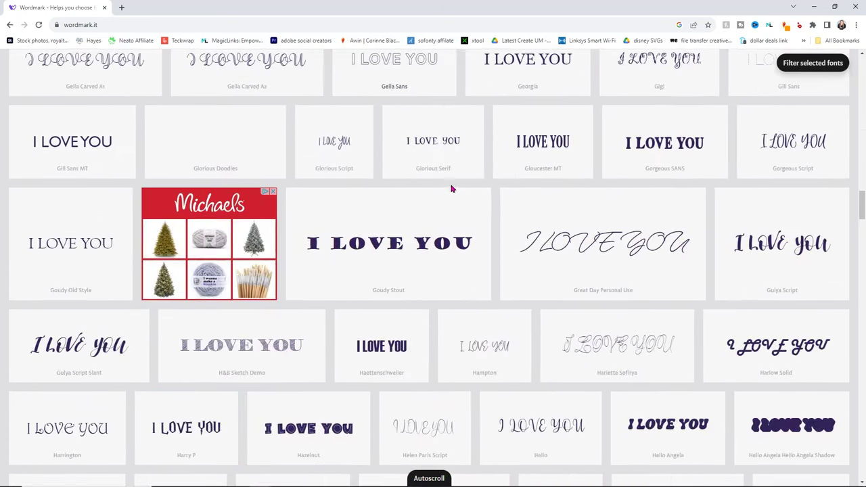
{"action": "scroll", "coordinate": [457, 162], "scroll_direction": "down", "scroll_amount": 4}
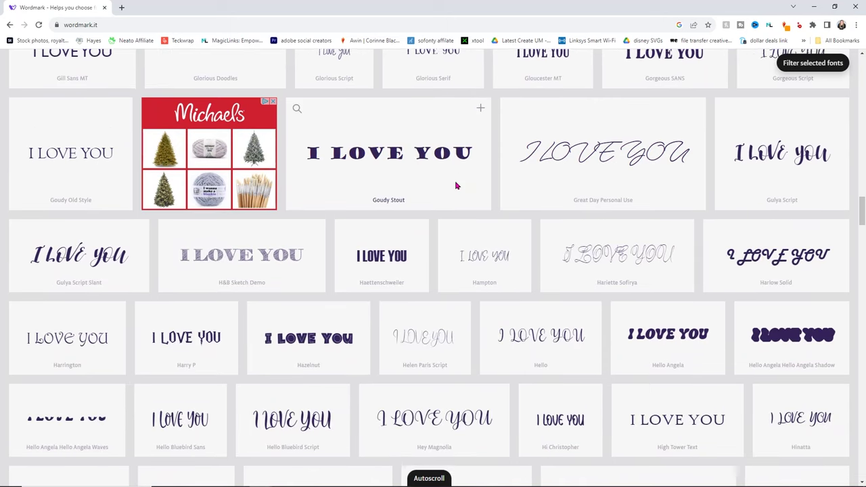
{"action": "scroll", "coordinate": [456, 186], "scroll_direction": "down", "scroll_amount": 5}
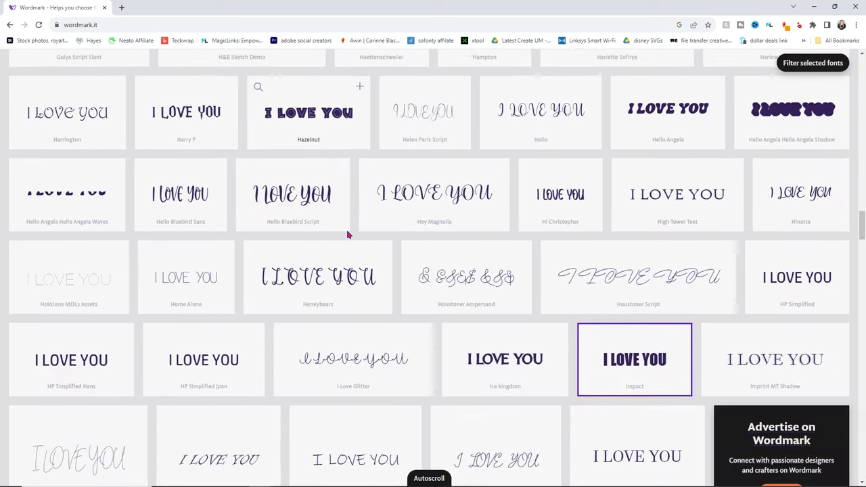
{"action": "scroll", "coordinate": [406, 240], "scroll_direction": "down", "scroll_amount": 4}
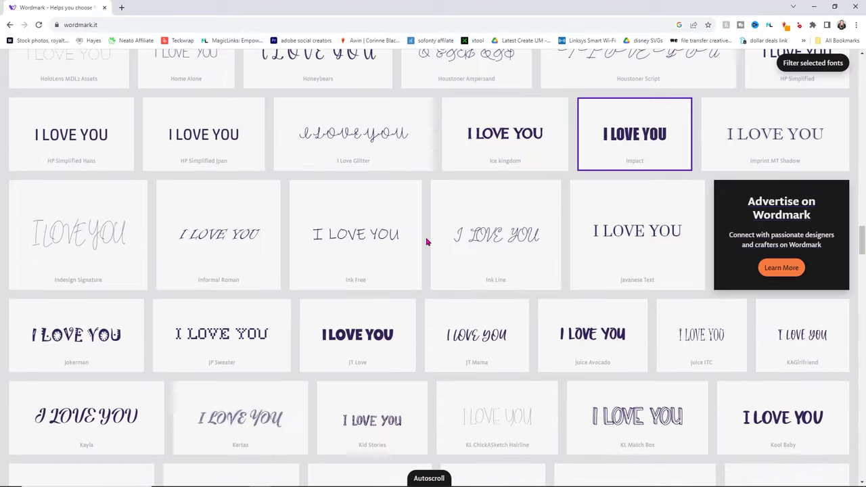
{"action": "scroll", "coordinate": [426, 242], "scroll_direction": "down", "scroll_amount": 4}
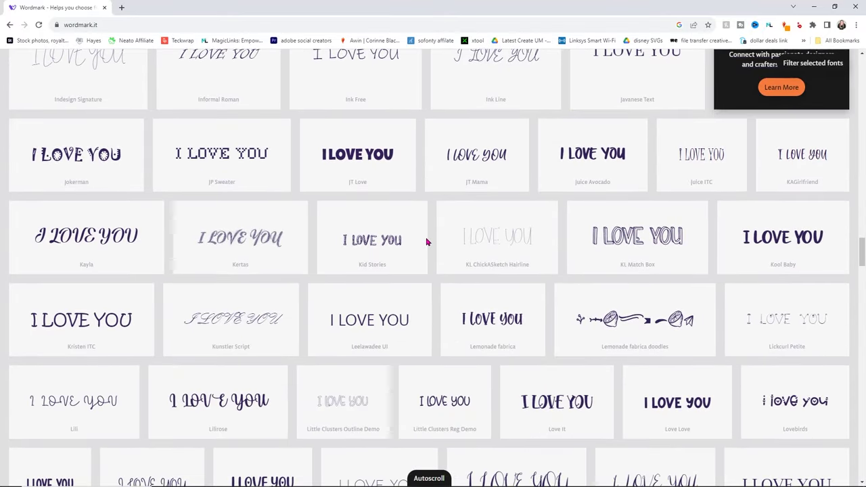
{"action": "scroll", "coordinate": [426, 241], "scroll_direction": "down", "scroll_amount": 2}
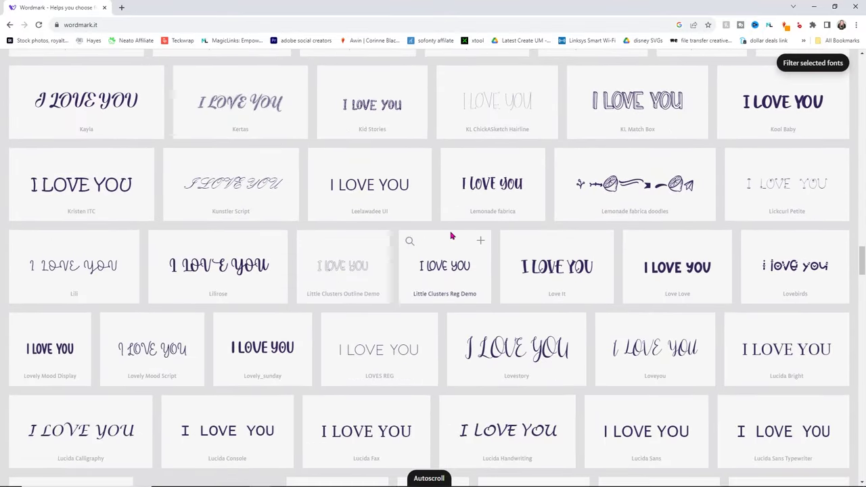
{"action": "scroll", "coordinate": [447, 237], "scroll_direction": "down", "scroll_amount": 5}
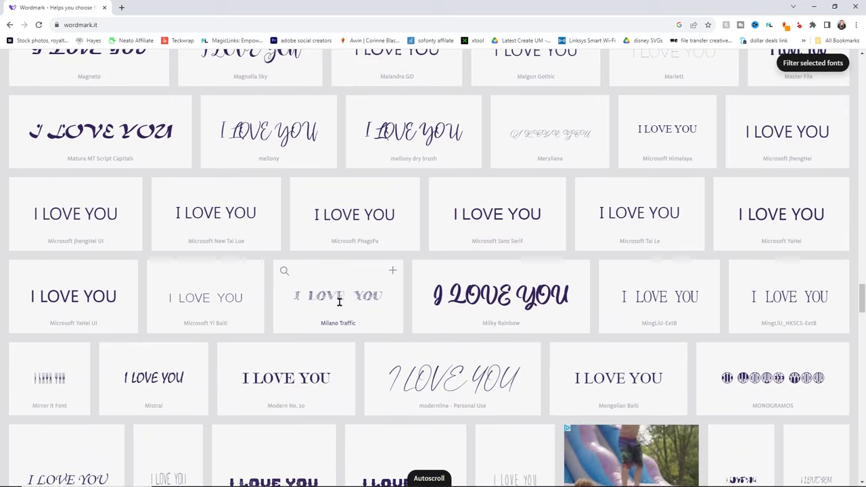
Select the fonts Milano Traffic, Organic Fridays Lined, Sippin On Sunshine, Sketch Nice, Sketch 3D, Sketchy, SKETCHUP FREE TRIAL and Sketchy Crafty
{"action": "left_click", "coordinate": [320, 289]}
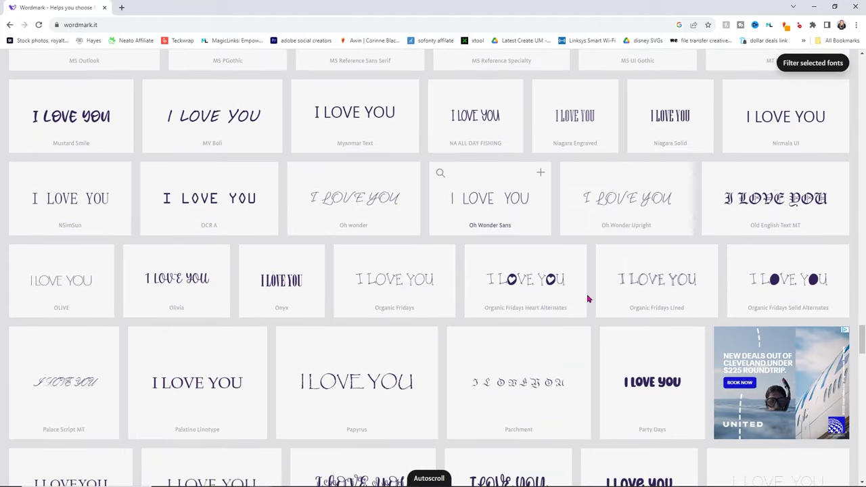
{"action": "left_click", "coordinate": [643, 278]}
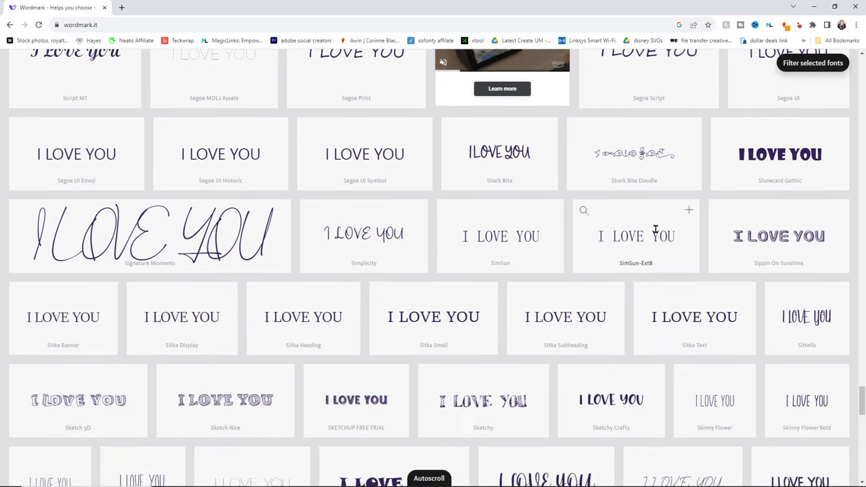
{"action": "left_click", "coordinate": [767, 243]}
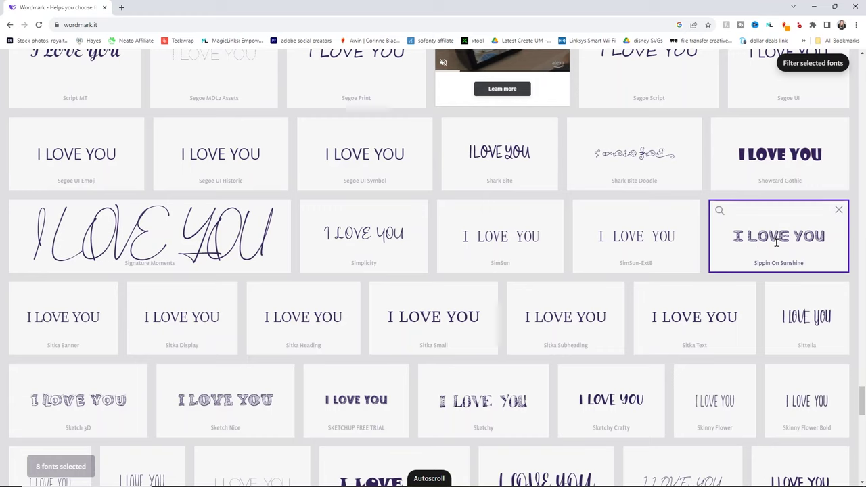
{"action": "left_click", "coordinate": [227, 349]}
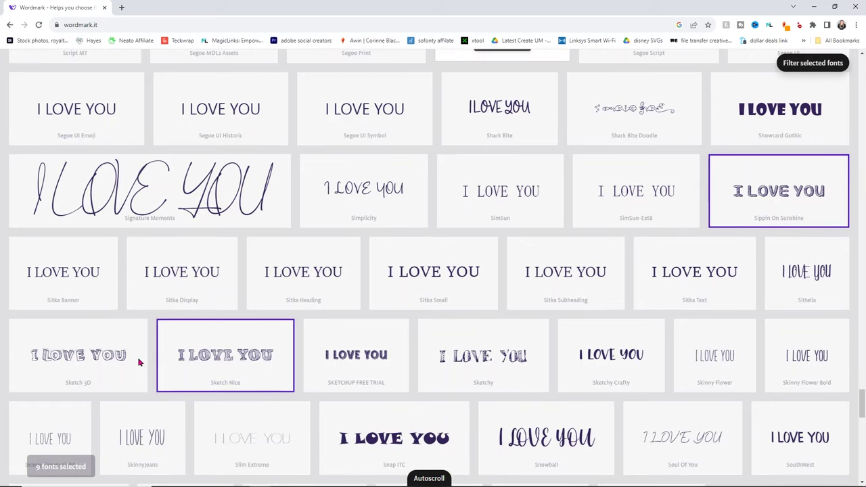
{"action": "left_click", "coordinate": [78, 355]}
{"action": "left_click", "coordinate": [499, 368]}
{"action": "left_click", "coordinate": [372, 365]}
{"action": "left_click", "coordinate": [581, 355]}
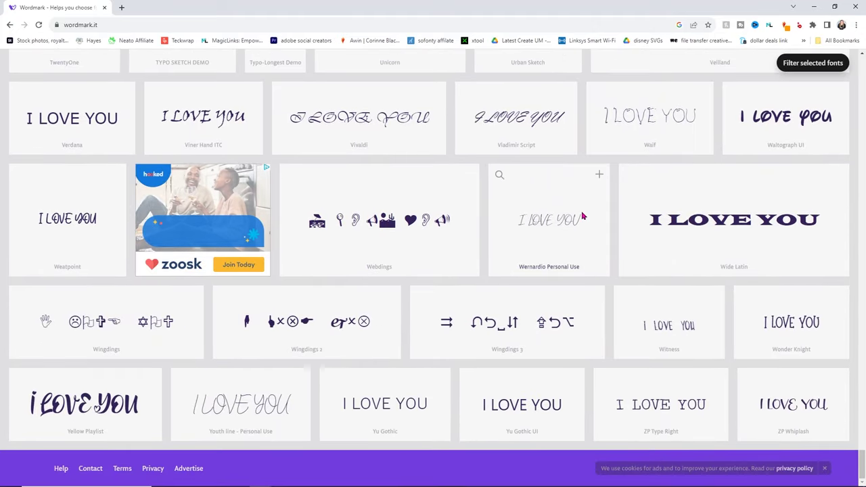
Filter to the selected fonts and remove Fries and Shakes Font, Impact, Franklin Gothic, Berlin Sans FB and Awesome Everyday Caps
{"action": "left_click", "coordinate": [815, 64]}
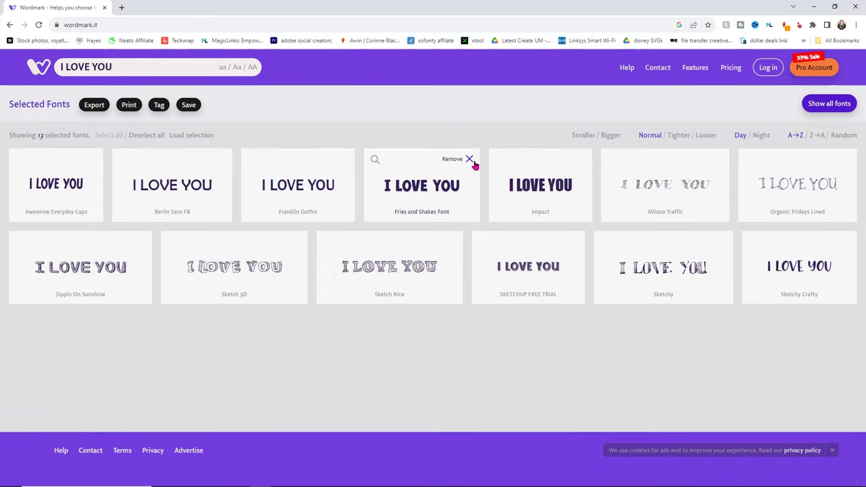
{"action": "left_click", "coordinate": [472, 161]}
{"action": "left_click", "coordinate": [451, 161]}
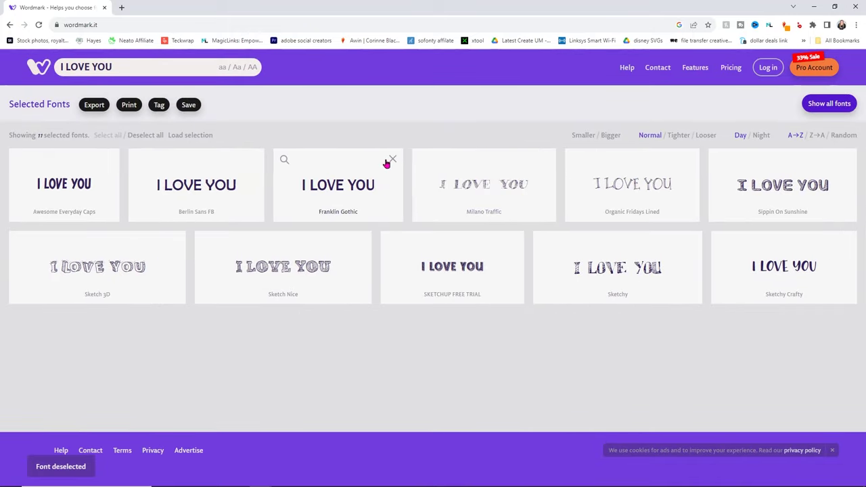
{"action": "left_click", "coordinate": [391, 161]}
{"action": "left_click", "coordinate": [245, 159]}
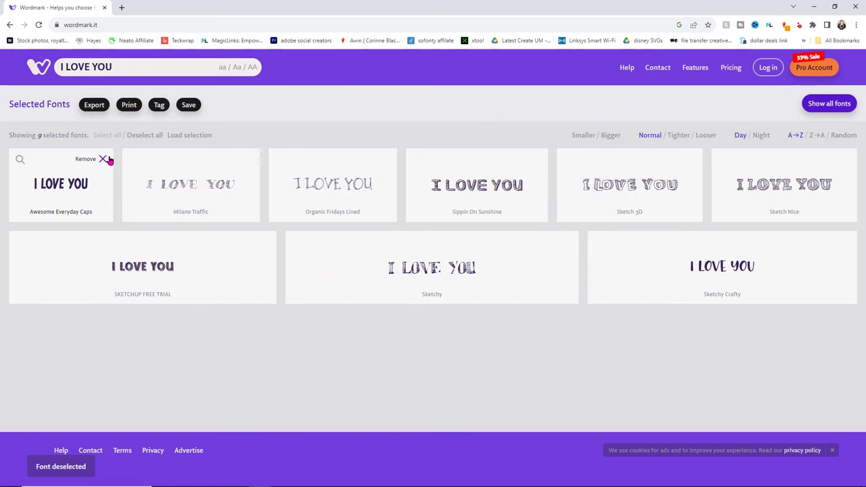
{"action": "left_click", "coordinate": [103, 159]}
View the enlarged previews of Milano Traffic, Organic Fridays Lined and Sippin On Sunshine one after another
{"action": "left_click", "coordinate": [94, 193]}
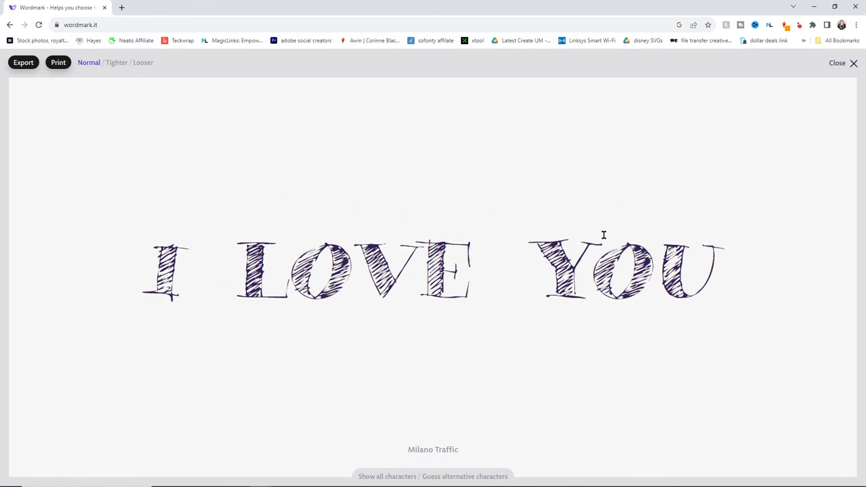
{"action": "left_click", "coordinate": [849, 65]}
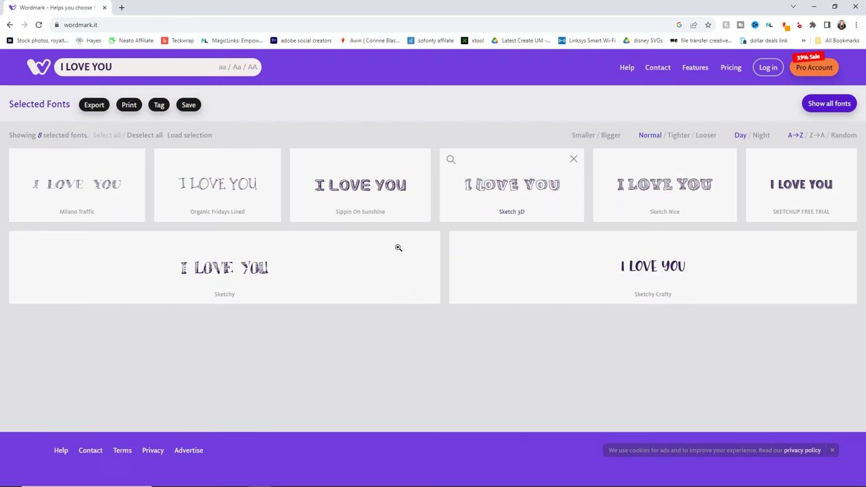
{"action": "left_click", "coordinate": [238, 201]}
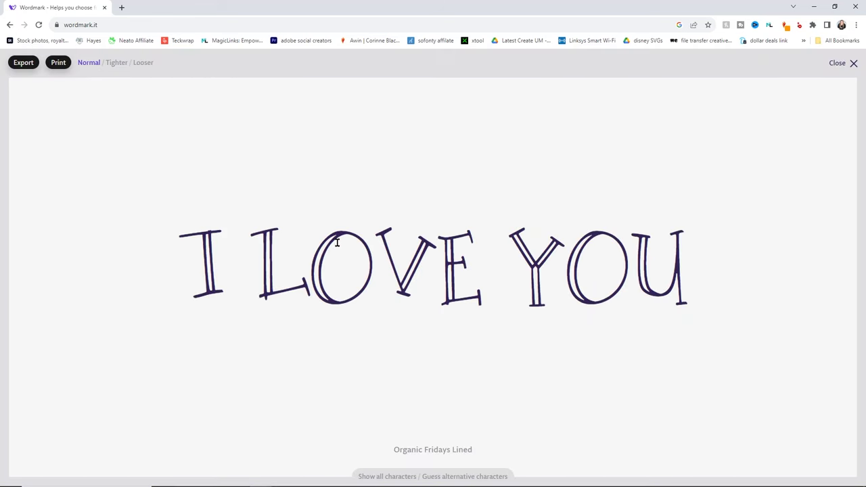
{"action": "left_click", "coordinate": [845, 67]}
{"action": "left_click", "coordinate": [448, 162]}
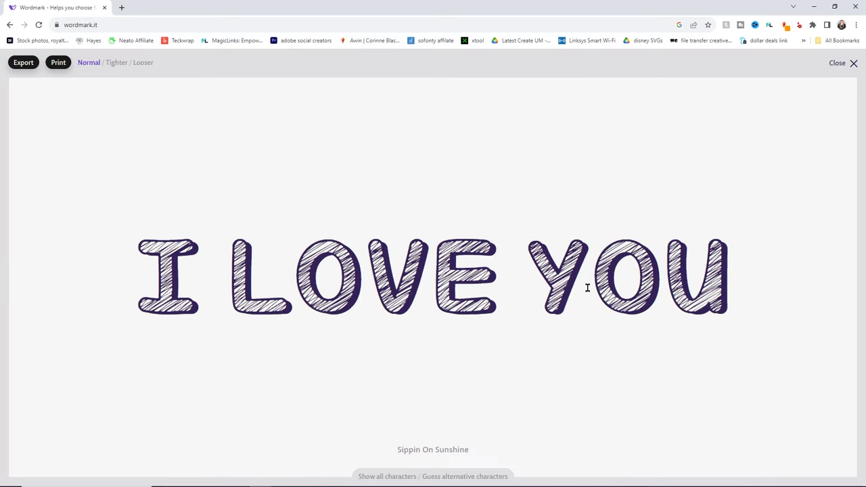
{"action": "left_click", "coordinate": [848, 68]}
Examine the enlarged previews of Sketch 3D, Sketch Nice, SKETCHUP FREE TRIAL and Sketchy one after another
{"action": "left_click", "coordinate": [542, 198]}
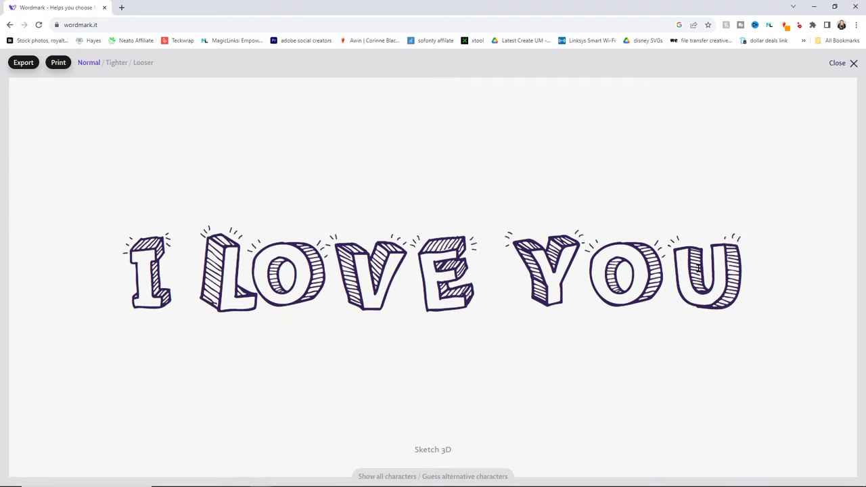
{"action": "left_click", "coordinate": [840, 65]}
{"action": "left_click", "coordinate": [628, 161]}
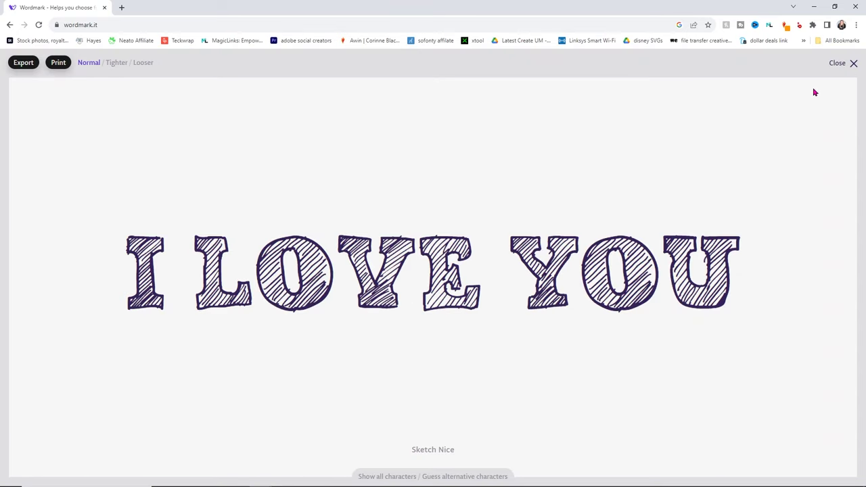
{"action": "left_click", "coordinate": [836, 65]}
{"action": "left_click", "coordinate": [803, 191]}
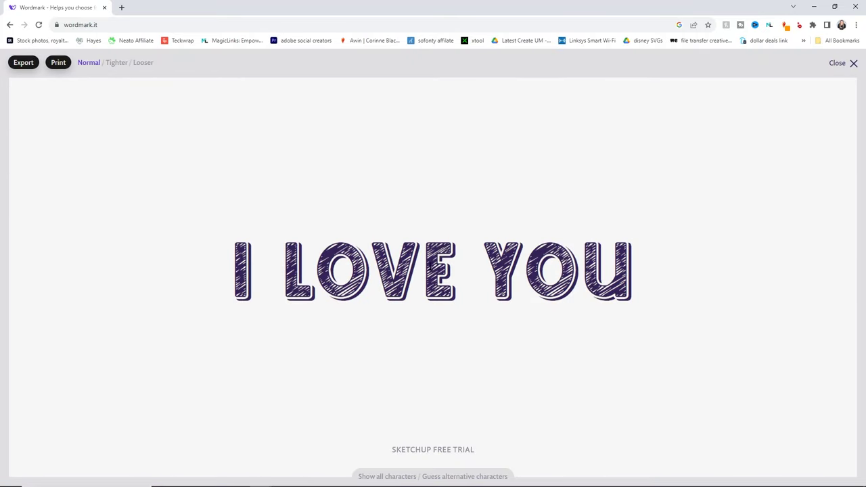
{"action": "left_click", "coordinate": [837, 64]}
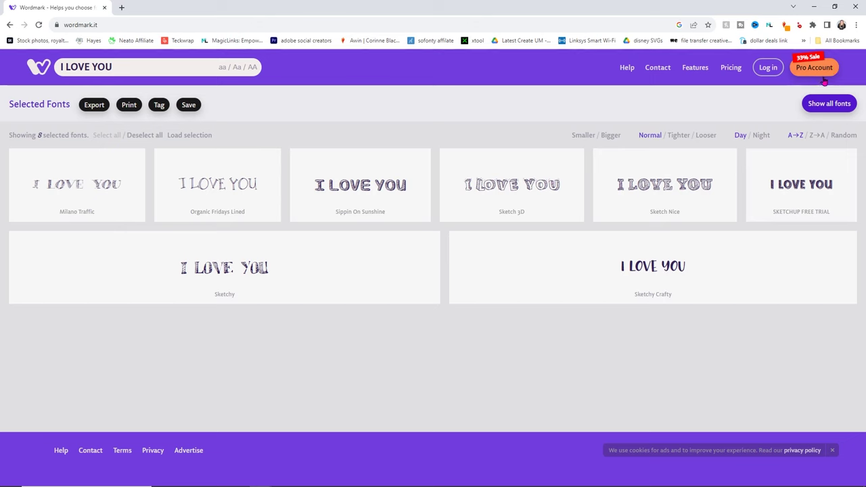
{"action": "left_click", "coordinate": [197, 271]}
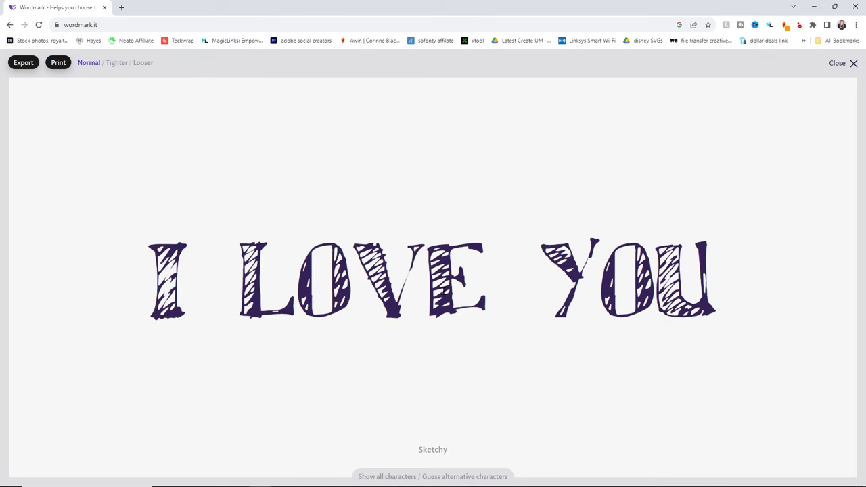
{"action": "left_click", "coordinate": [847, 64]}
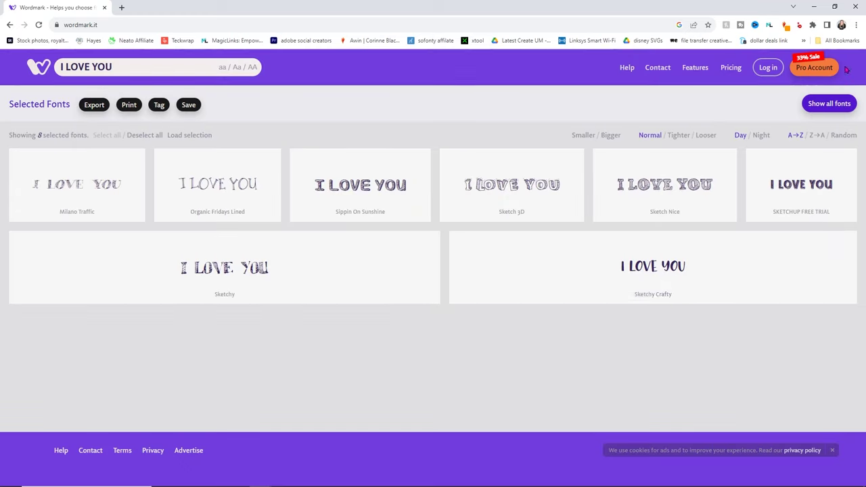
Check the enlarged preview of Sketchy Crafty and remove that font from the selection
{"action": "left_click", "coordinate": [653, 270]}
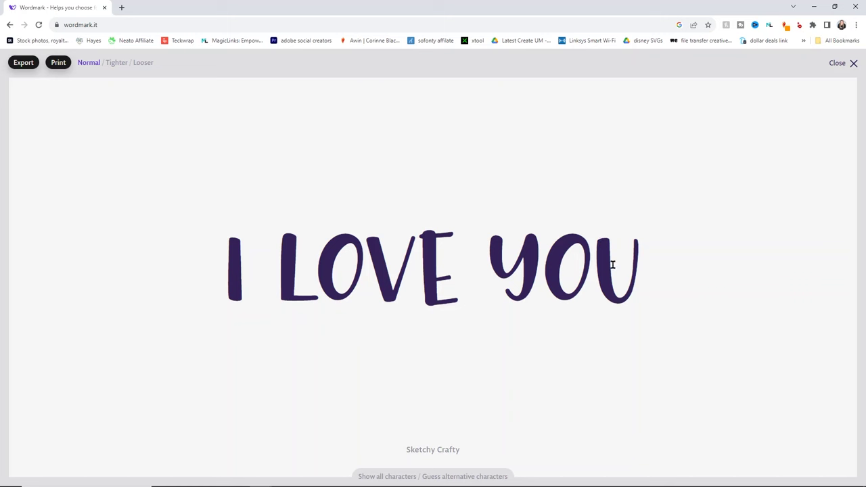
{"action": "left_click", "coordinate": [852, 63]}
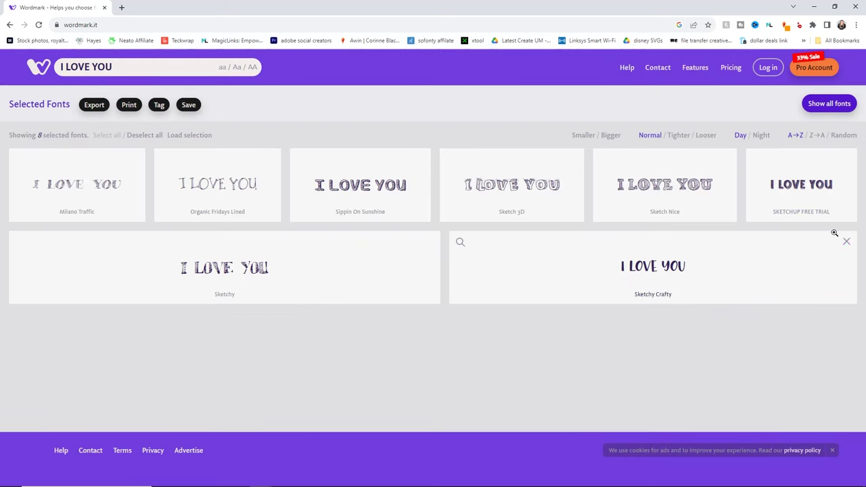
{"action": "left_click", "coordinate": [845, 242]}
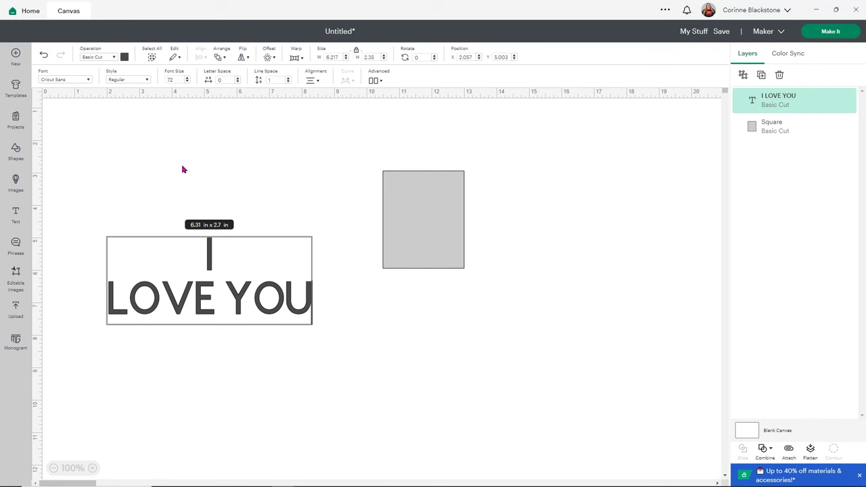
In Cricut Design Space, search the system fonts for "sketch" and apply KL ChickASketch to the "I LOVE YOU" text
{"action": "left_click", "coordinate": [80, 80]}
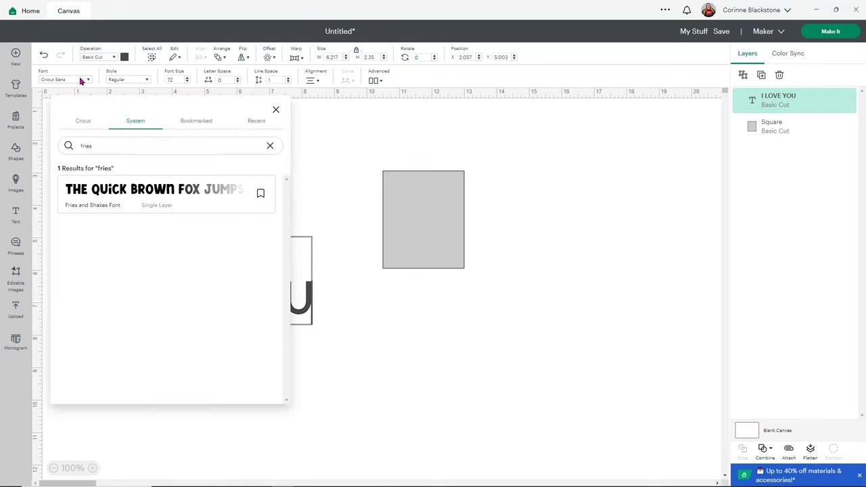
{"action": "left_click", "coordinate": [270, 146]}
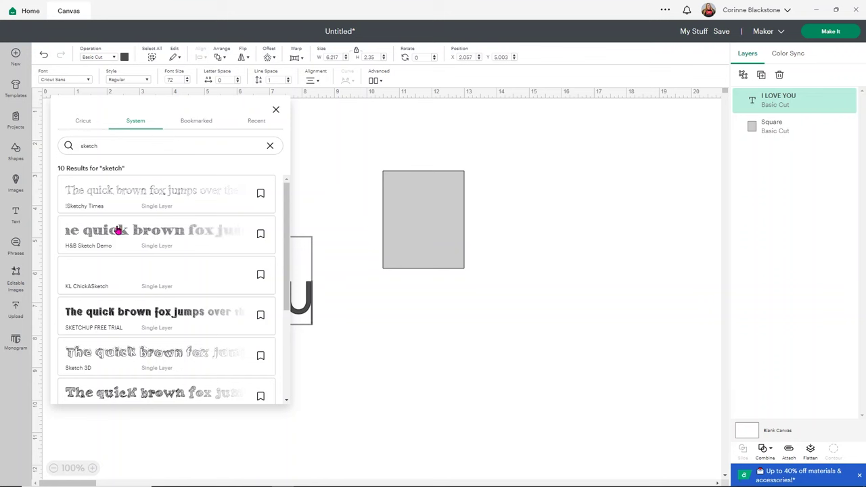
{"action": "left_click", "coordinate": [116, 273]}
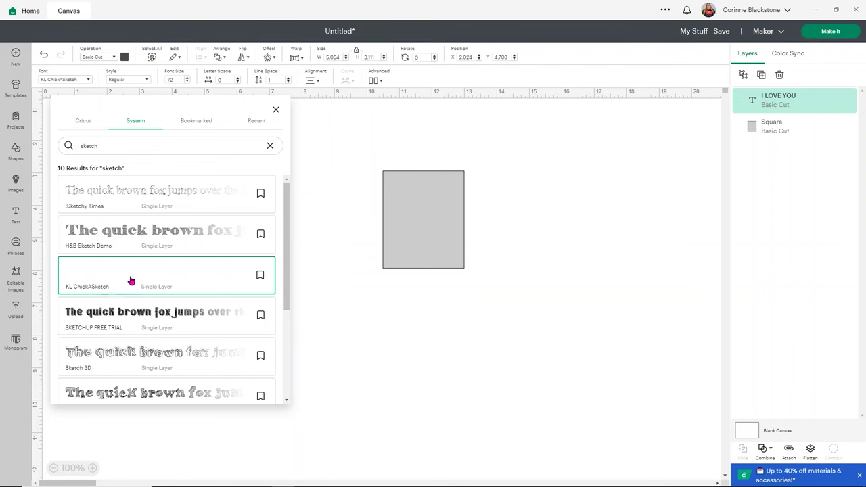
Move the "I LOVE YOU" text over the grey square and change its font to H&B Sketch Demo
{"action": "left_click", "coordinate": [341, 271]}
{"action": "left_click_drag", "start_coordinate": [230, 302], "coordinate": [458, 257]}
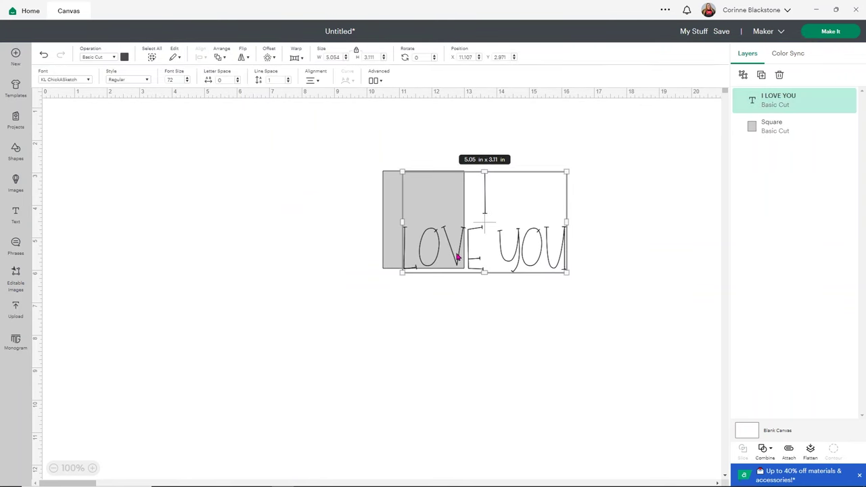
{"action": "left_click", "coordinate": [87, 80]}
{"action": "scroll", "coordinate": [120, 210], "scroll_direction": "up", "scroll_amount": 1}
{"action": "left_click", "coordinate": [106, 211]}
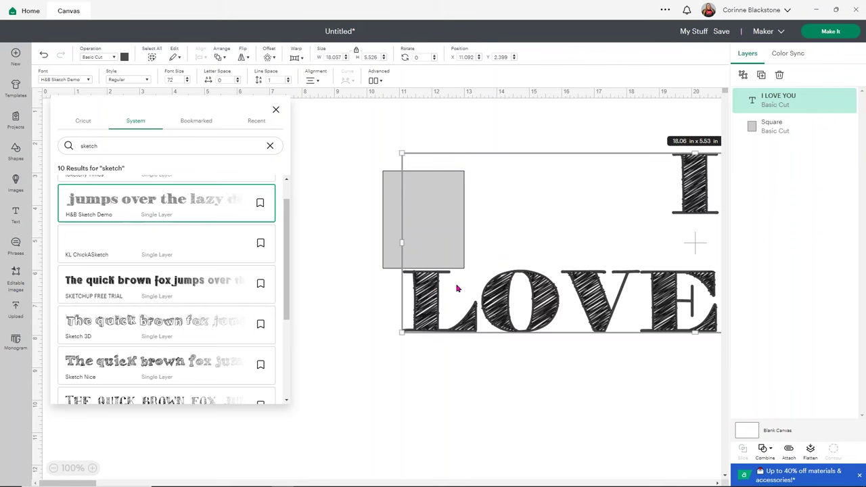
Move the enlarged "I LOVE YOU" text to about X 0.93, Y 3.16 so the whole phrase fits on the visible canvas
{"action": "left_click", "coordinate": [388, 293]}
{"action": "left_click_drag", "start_coordinate": [404, 315], "coordinate": [399, 313]}
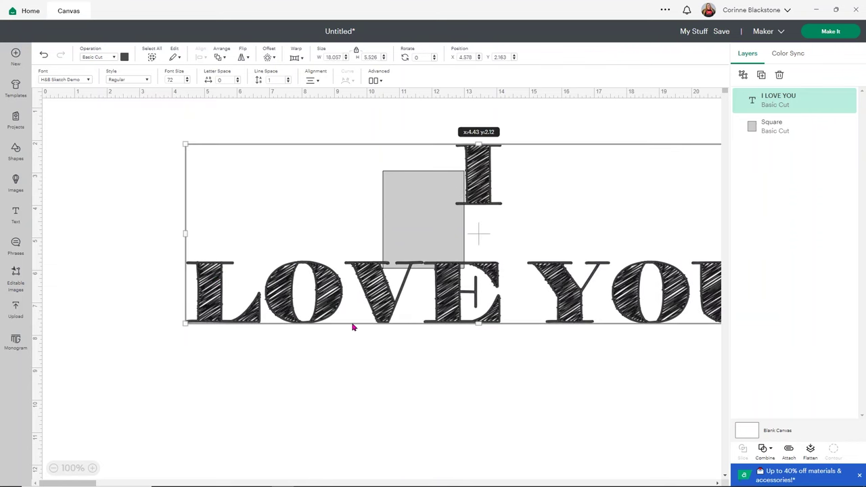
{"action": "left_click_drag", "start_coordinate": [315, 332], "coordinate": [321, 336]}
Apply the Sketch 3D system font to the "I LOVE YOU" text and deselect it
{"action": "left_click", "coordinate": [54, 81]}
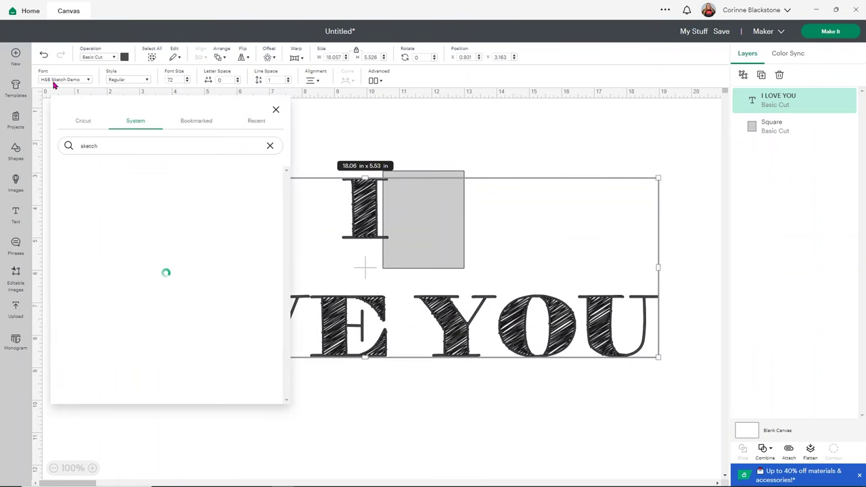
{"action": "scroll", "coordinate": [144, 271], "scroll_direction": "down", "scroll_amount": 1}
{"action": "left_click", "coordinate": [144, 270]}
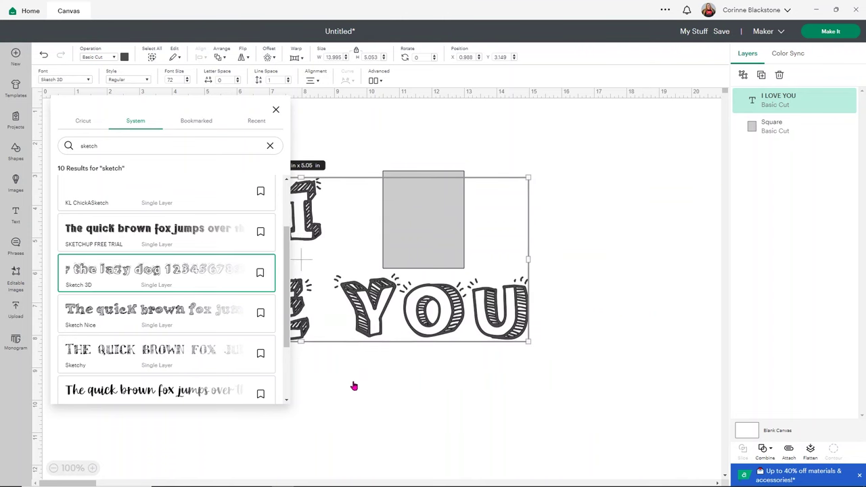
{"action": "left_click", "coordinate": [426, 401]}
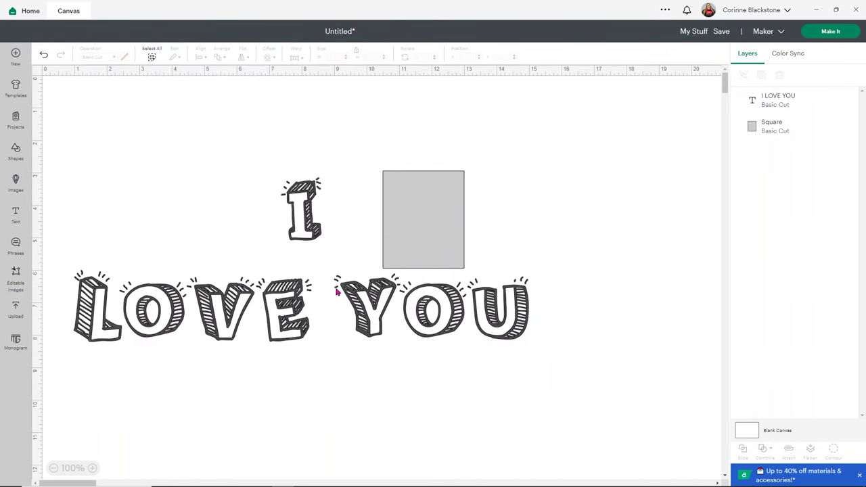
Edit the text to read "I FLIPPIN LOVE YOU", with each word on its own line
{"action": "left_click", "coordinate": [333, 220]}
{"action": "left_click_drag", "start_coordinate": [327, 215], "coordinate": [318, 213]}
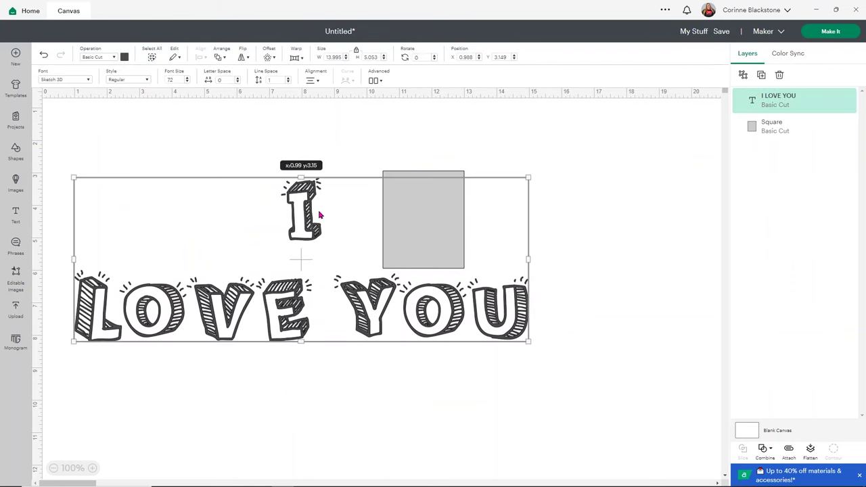
{"action": "double_click", "coordinate": [312, 215]}
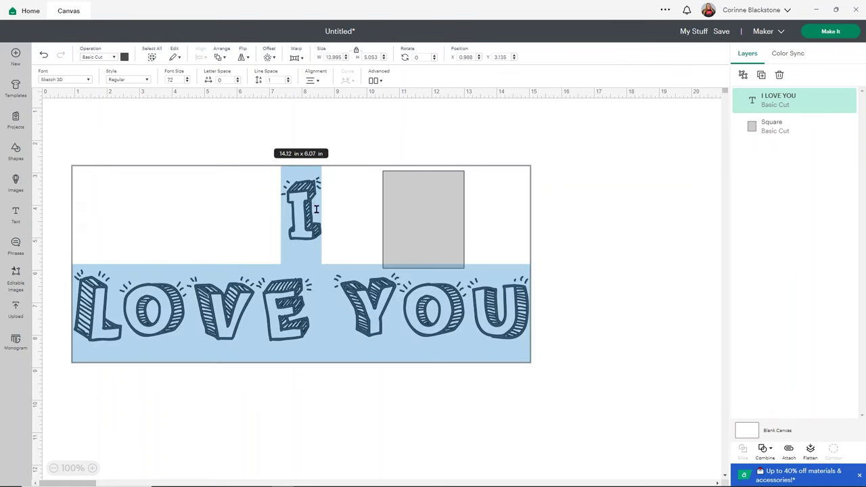
{"action": "left_click", "coordinate": [315, 209]}
{"action": "type", "text": "FLIPPIN"}
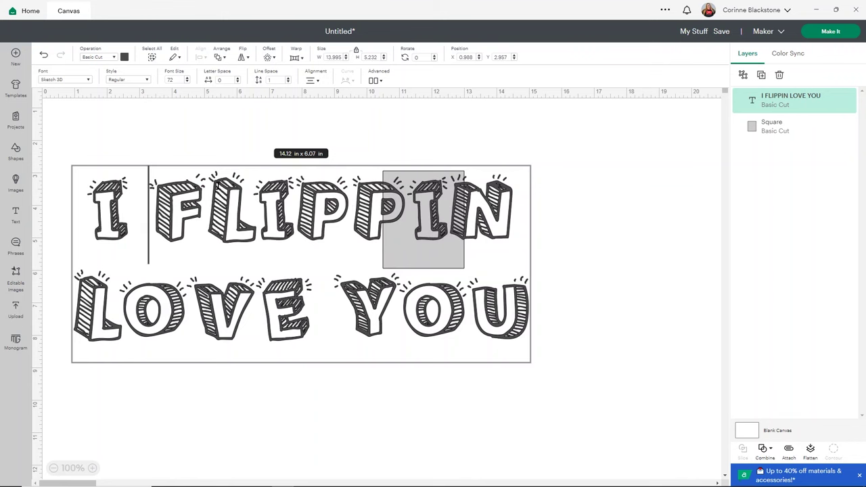
{"action": "key", "text": "Return"}
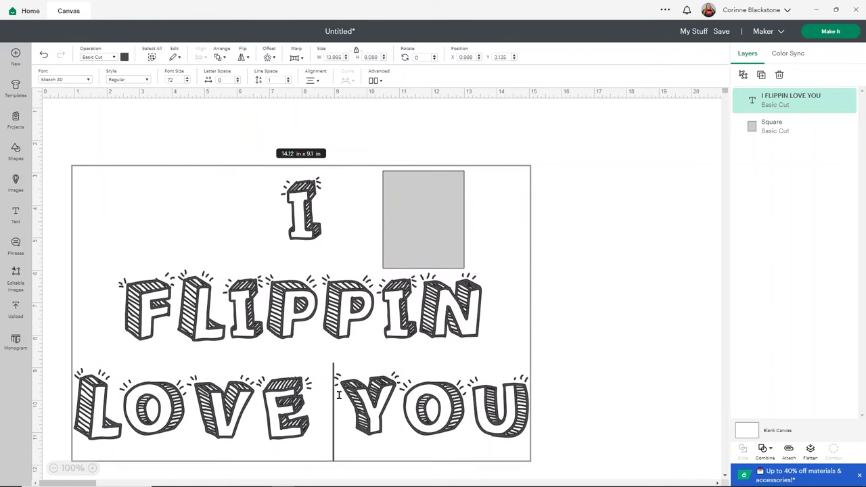
{"action": "key", "text": "Return"}
Ungroup the text into separate lines, then shrink "I" to about 0.43 x 0.68 in and place it in the square's upper left corner
{"action": "left_click", "coordinate": [379, 81]}
{"action": "left_click", "coordinate": [401, 113]}
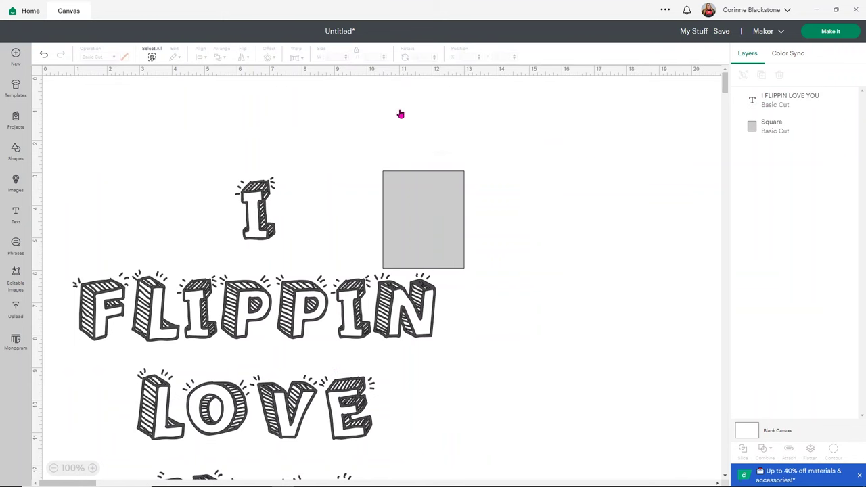
{"action": "left_click_drag", "start_coordinate": [271, 223], "coordinate": [397, 200]}
{"action": "left_click", "coordinate": [477, 205]}
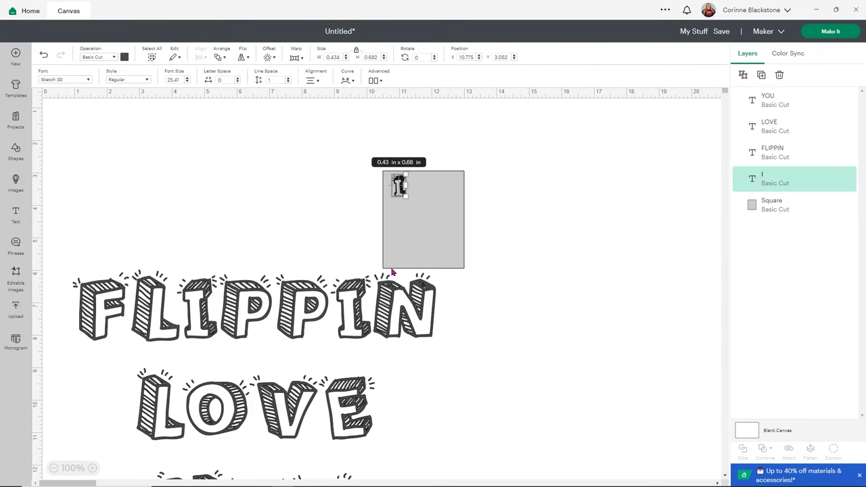
Shrink the "FLIPPIN" line to fit the grey square's width and place it beneath the "I"
{"action": "left_click", "coordinate": [386, 298]}
{"action": "left_click_drag", "start_coordinate": [430, 339], "coordinate": [457, 215]}
Move the "LOVE" line to just below the grey square, at about X 5.86, Y 7.03
{"action": "left_click_drag", "start_coordinate": [304, 396], "coordinate": [401, 331]}
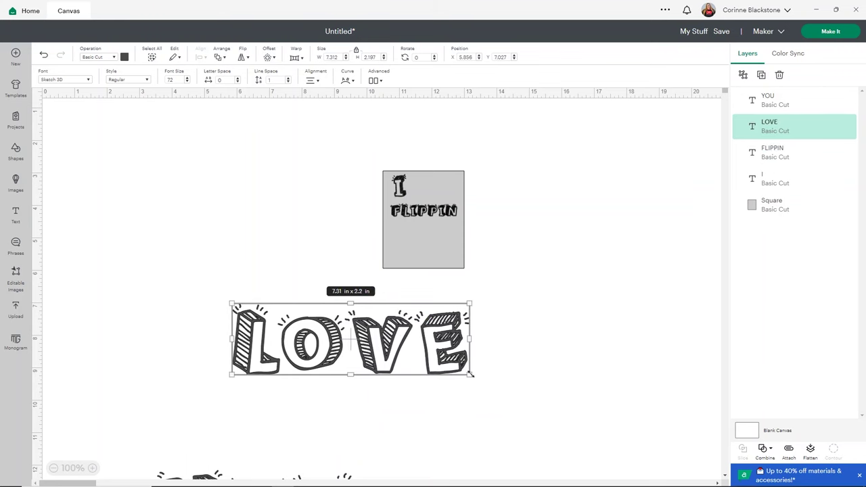